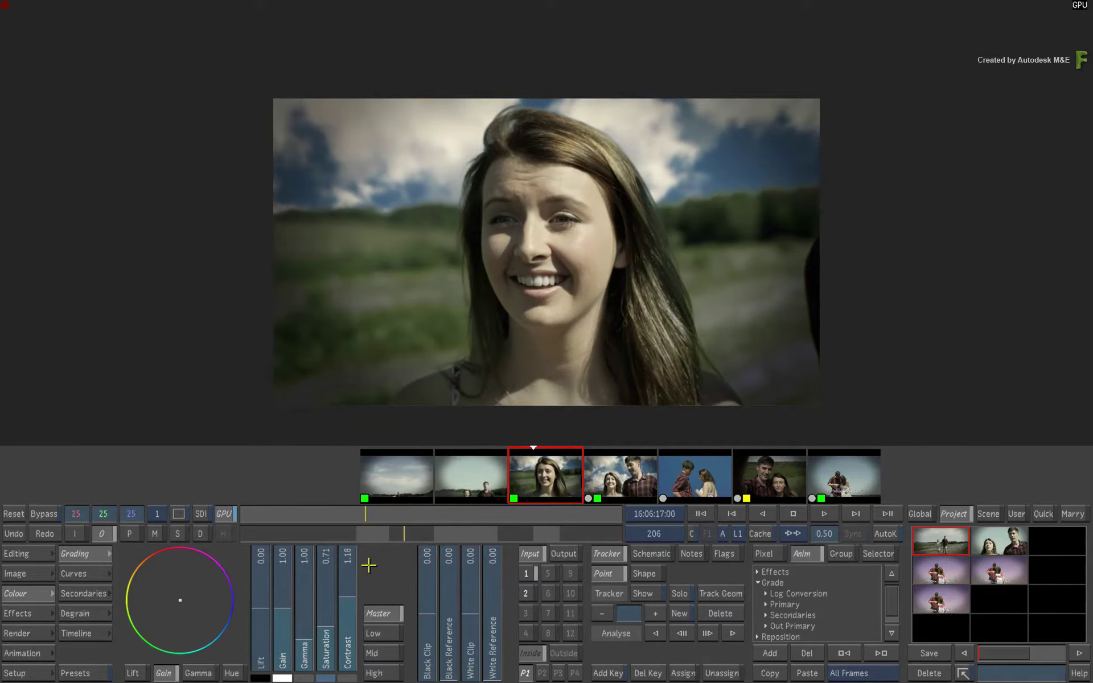
Open the editing browser that lists the saved cuts and scrub through the shots of the current UFO_V1 cut
drag(370, 512, 207, 533)
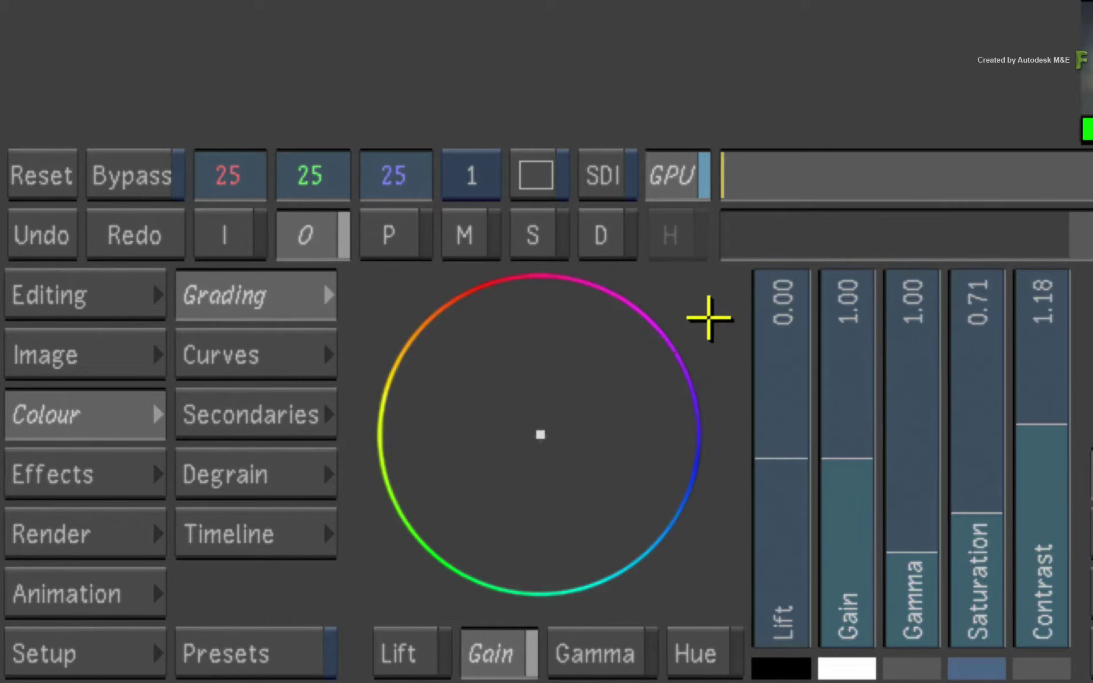
click(105, 300)
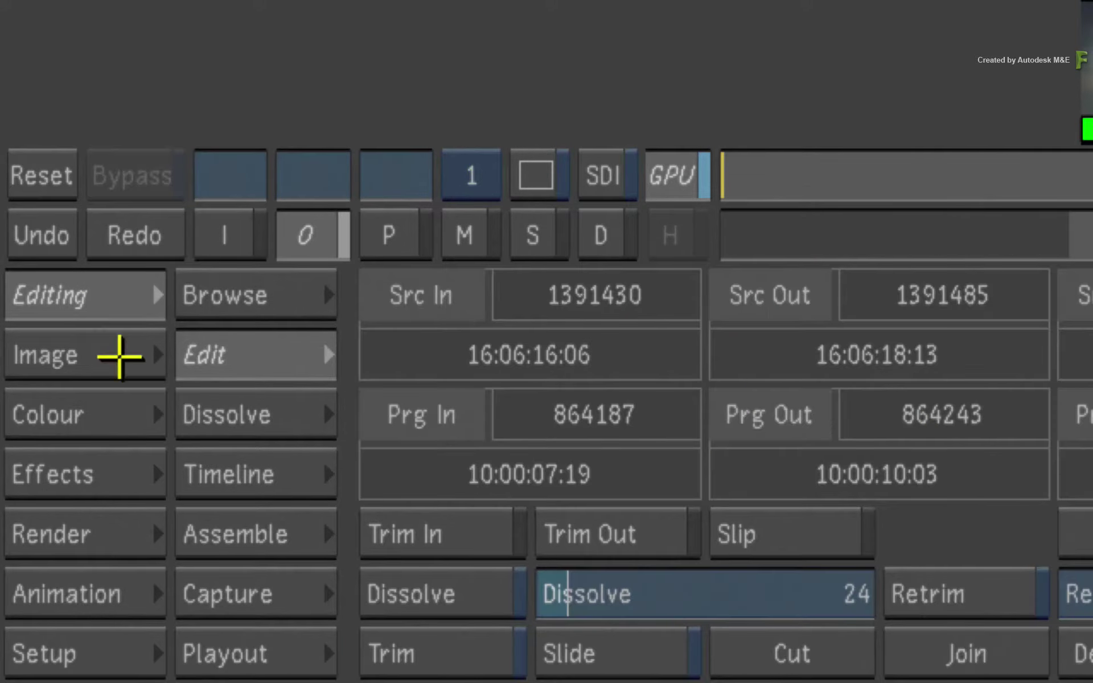
click(280, 293)
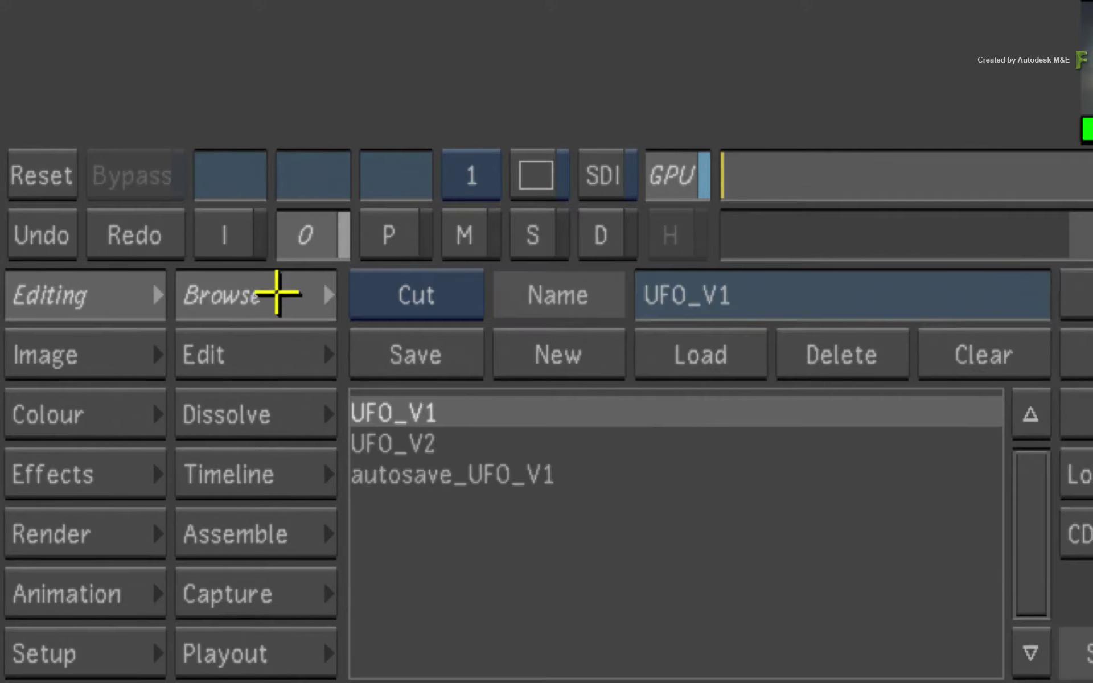
click(647, 408)
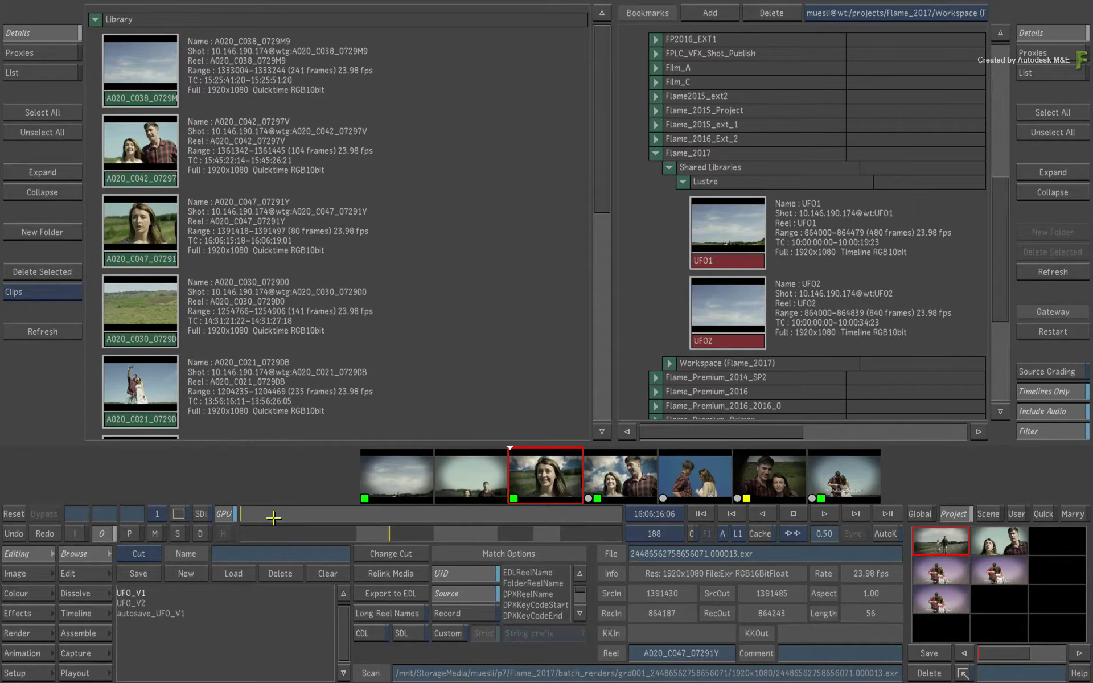
drag(274, 518, 461, 513)
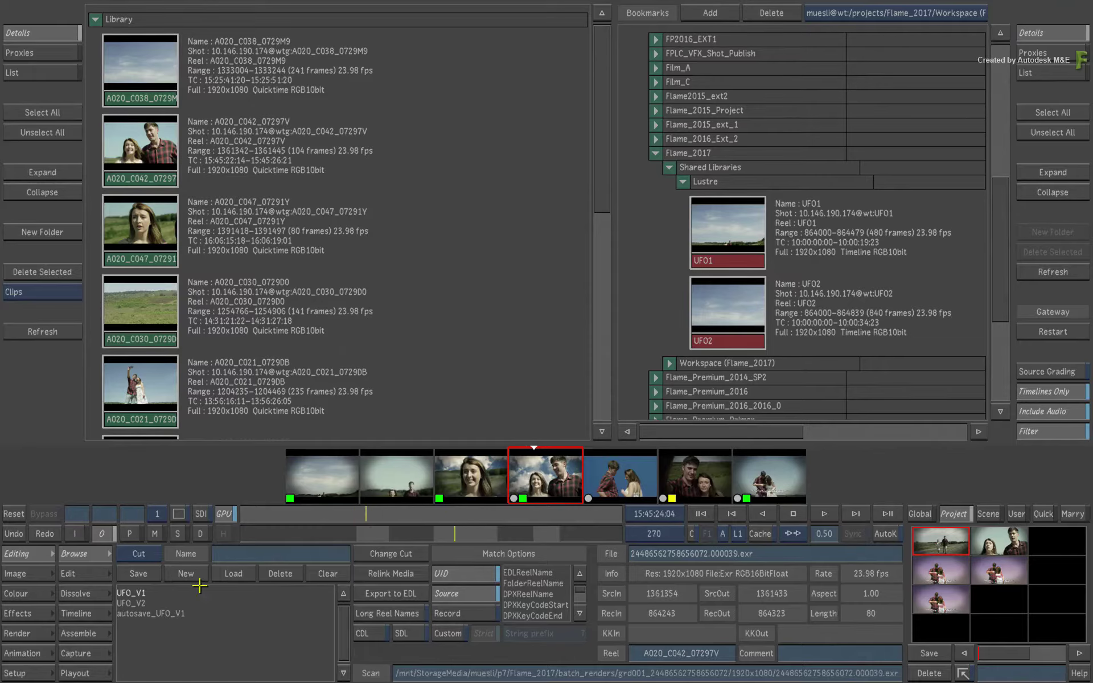
Change the current cut to UFO_V2 and scrub through its shots to inspect the match markers
click(168, 603)
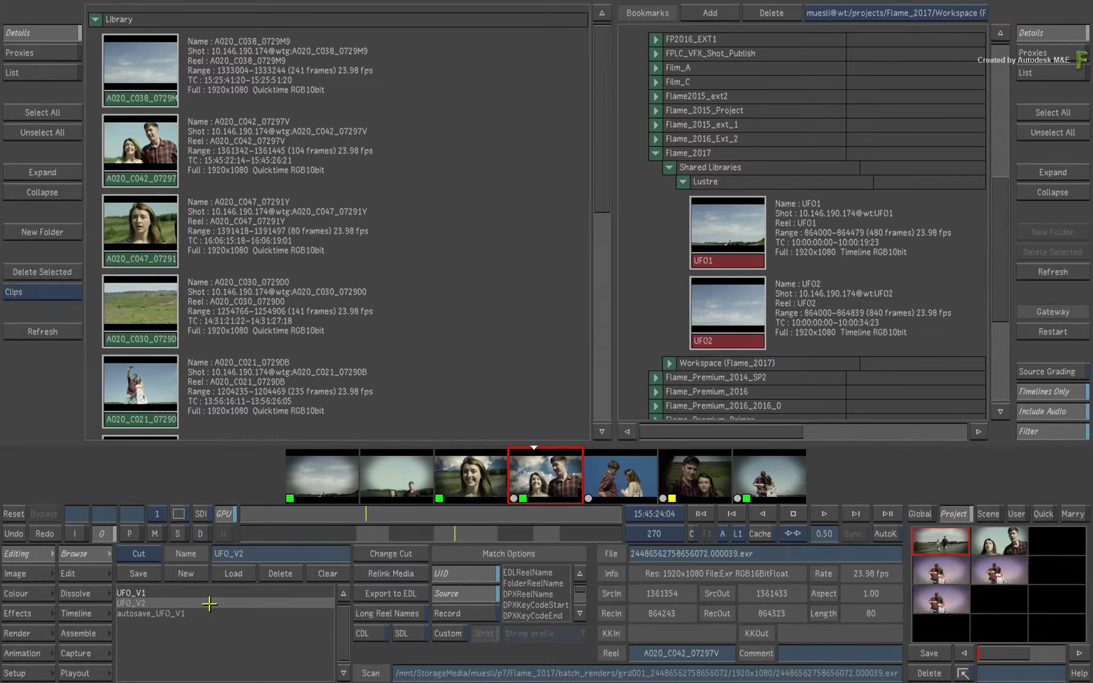
click(374, 552)
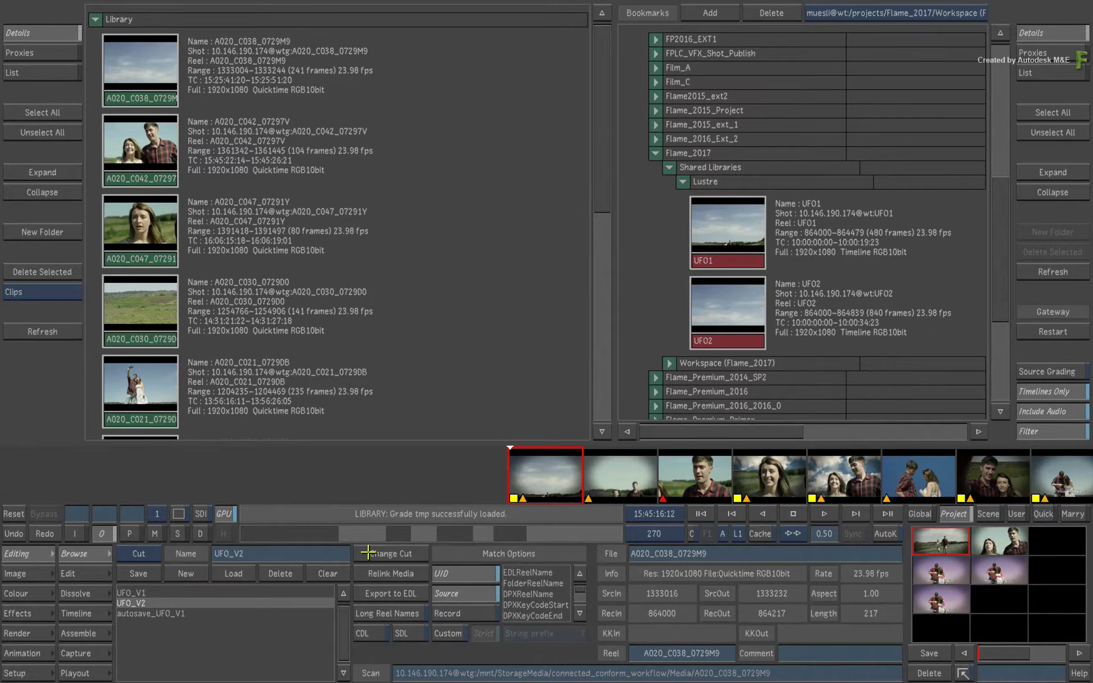
click(364, 552)
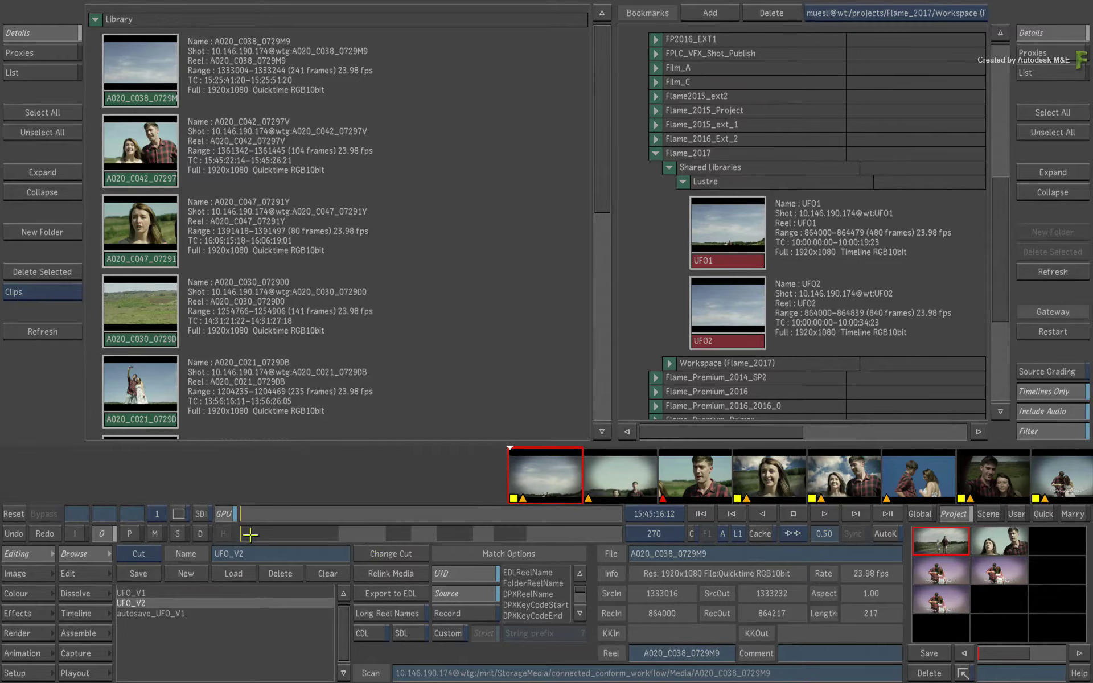
mouse_move(250, 534)
mouse_down()
mouse_move(509, 485)
mouse_move(401, 501)
mouse_up()
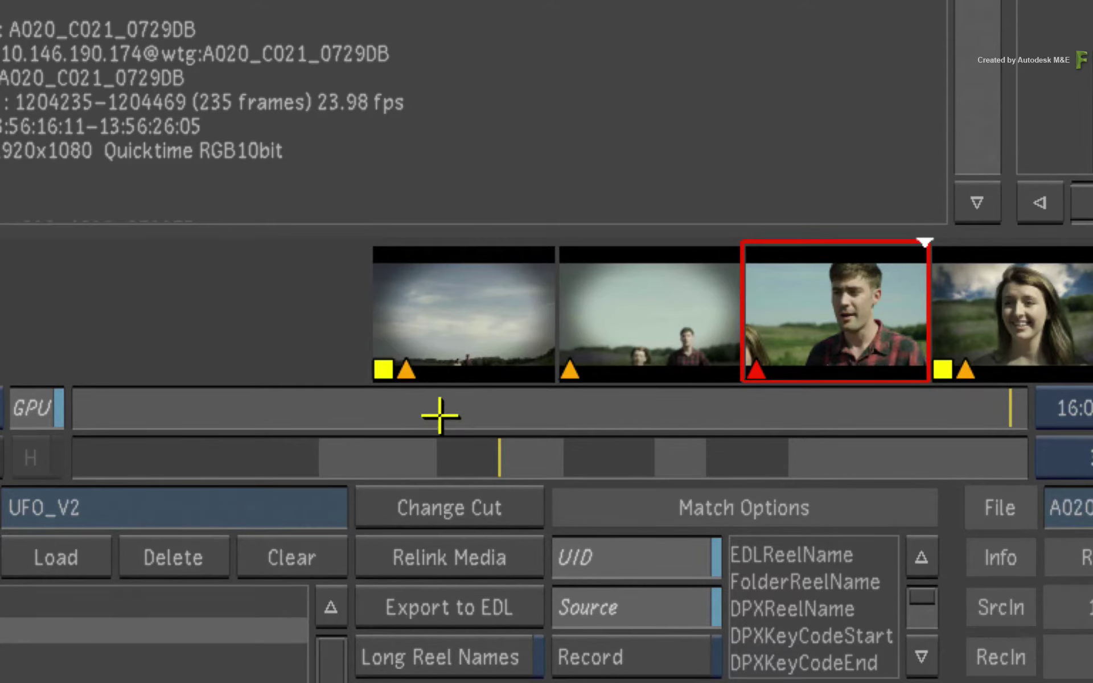
drag(490, 446, 522, 454)
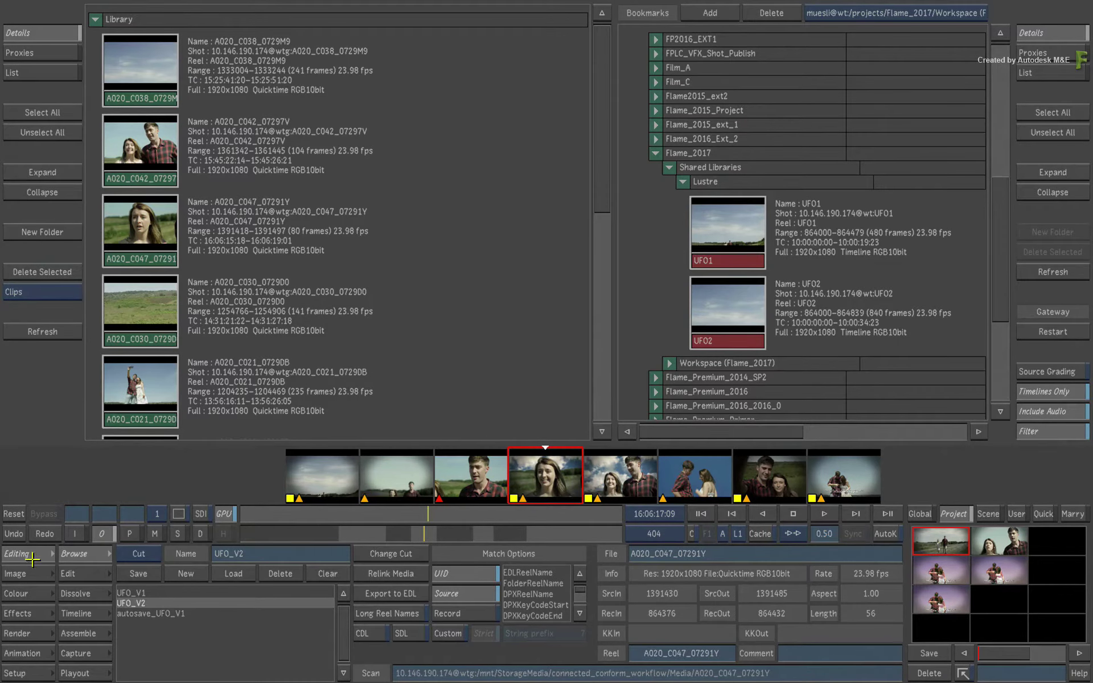
Show the editing timeline and scrub through the UFO_V2 shots to examine their Batch and Partial Match flags
click(84, 611)
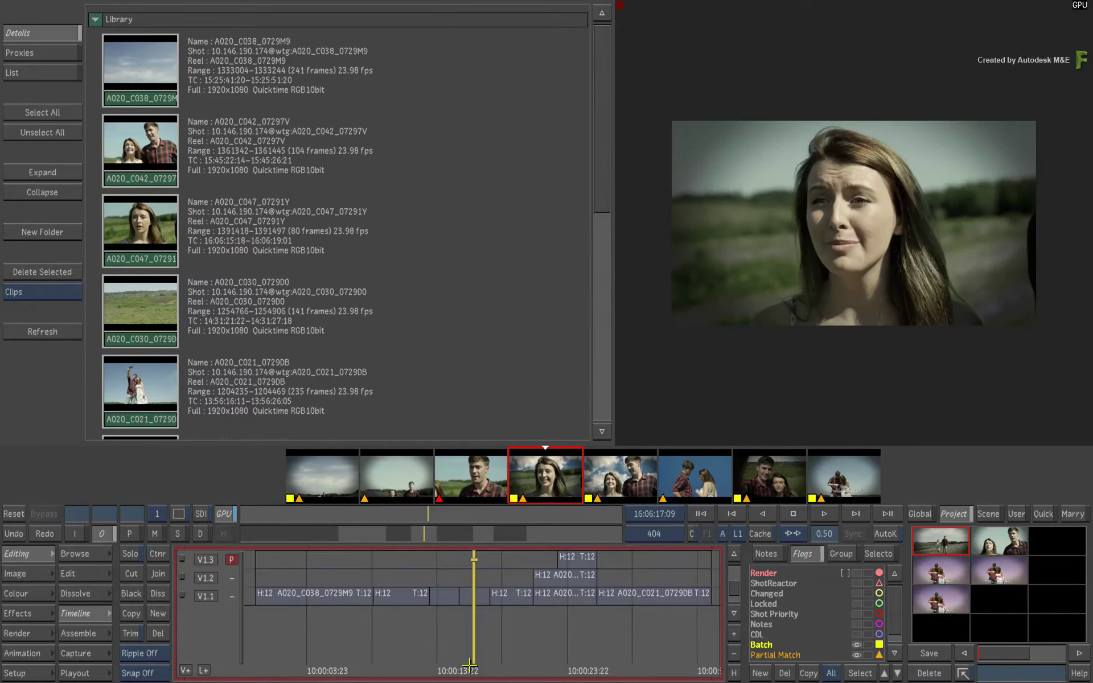
drag(470, 665, 515, 623)
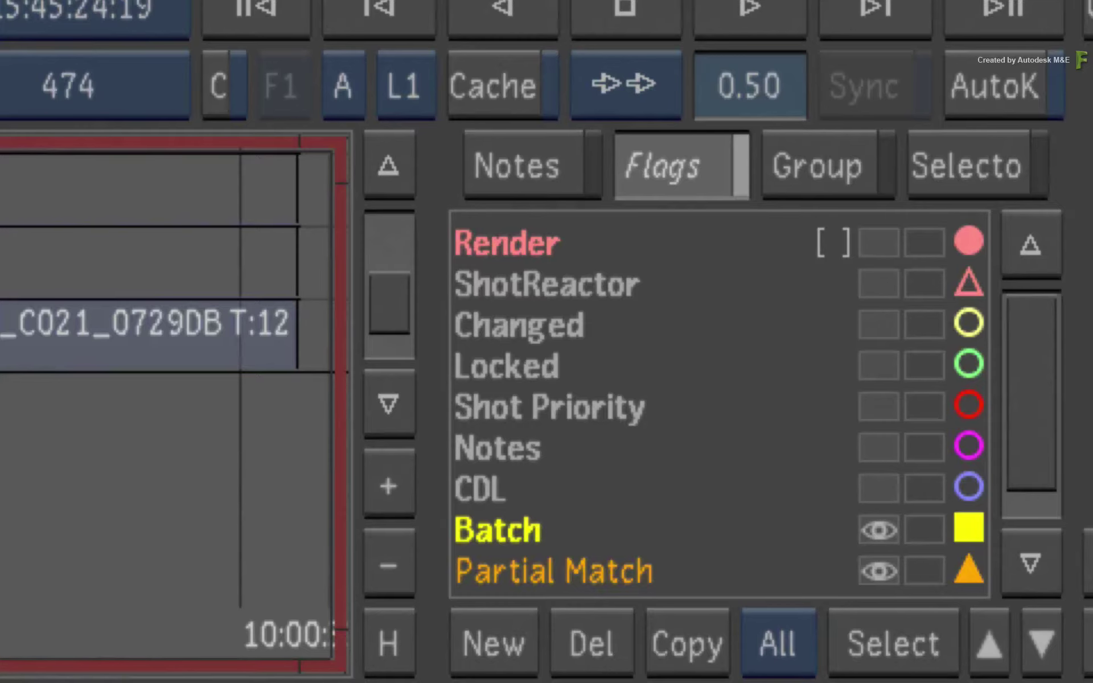
drag(0, 450, 10, 450)
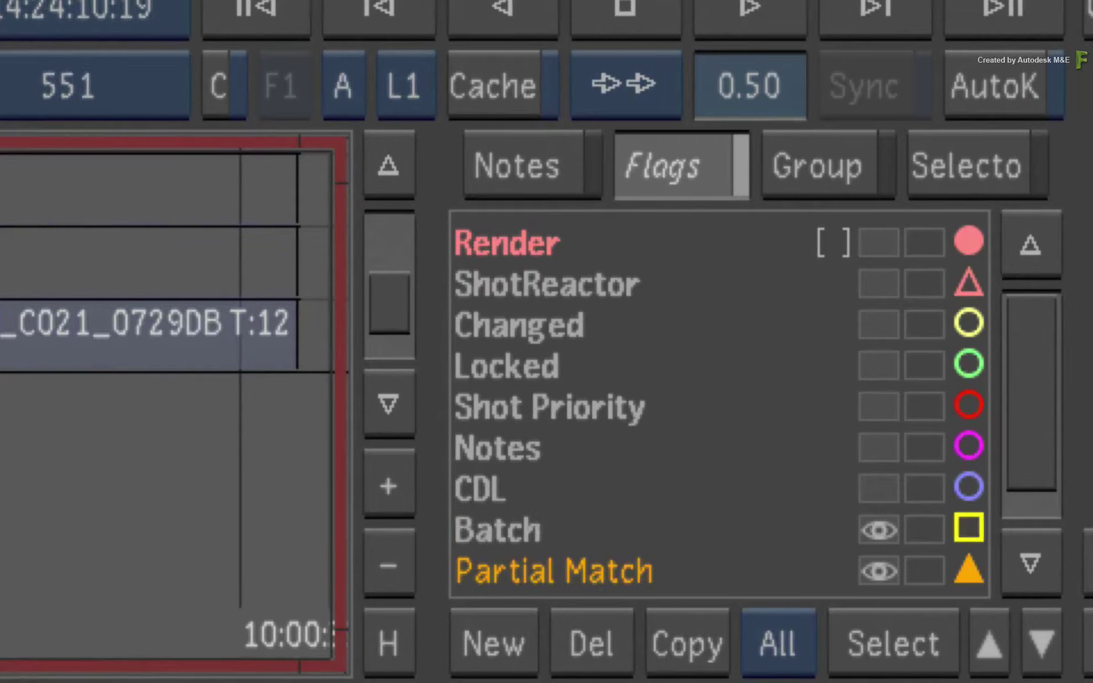
drag(557, 609, 466, 595)
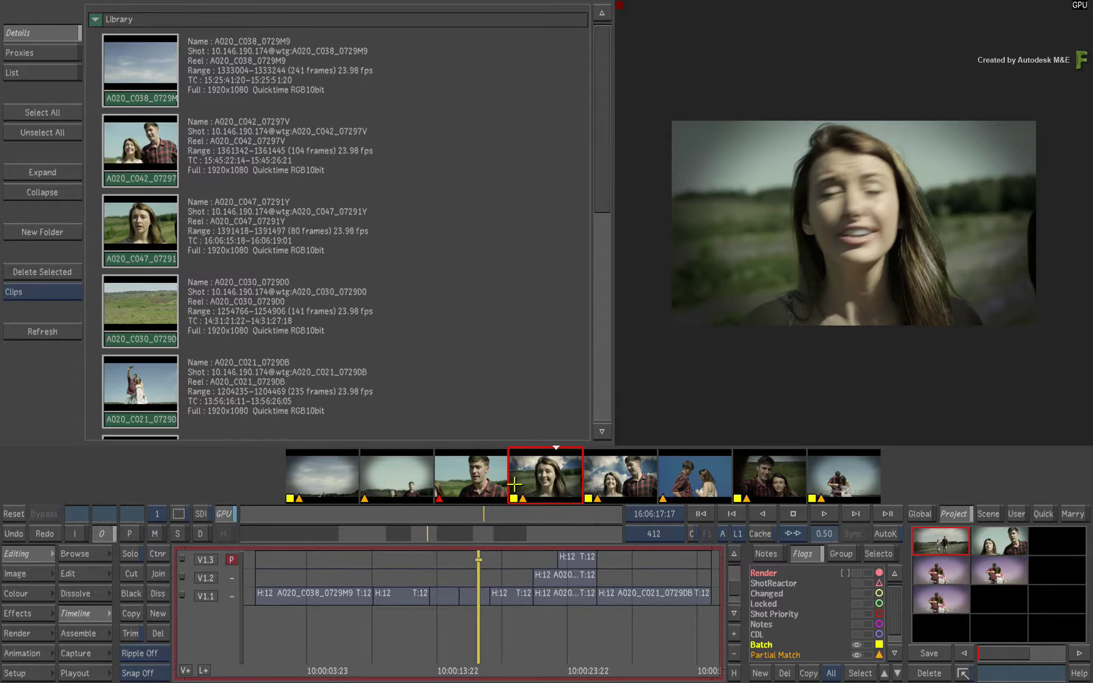
drag(496, 512, 233, 537)
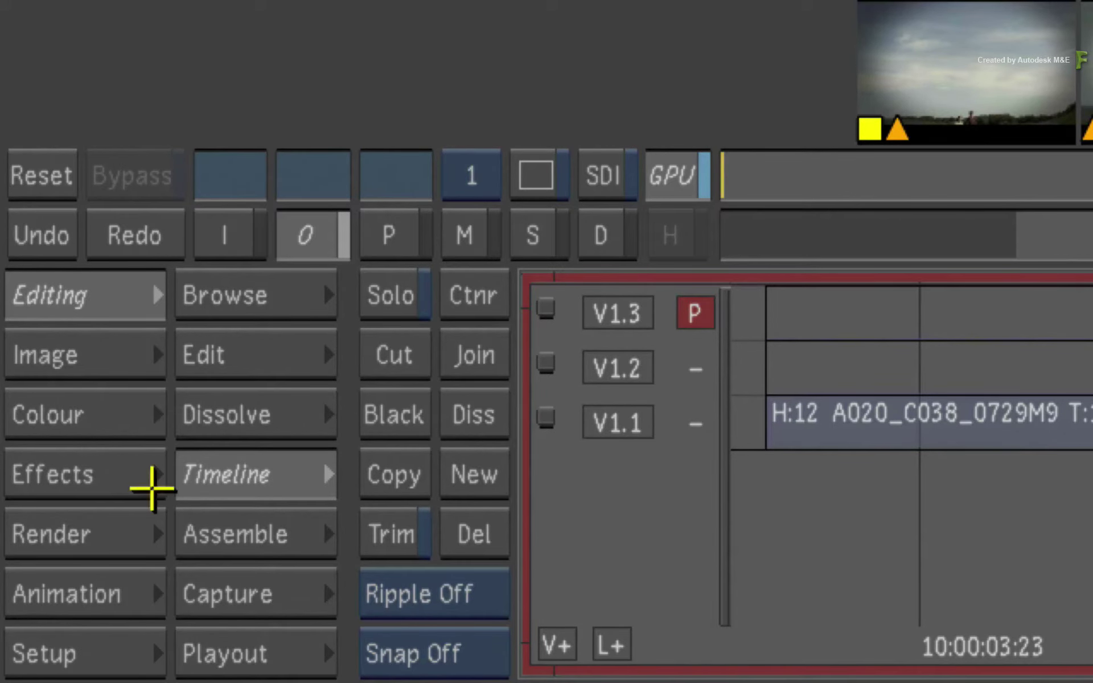
Open the Batch effects settings and set the effects scope to Shot
click(81, 476)
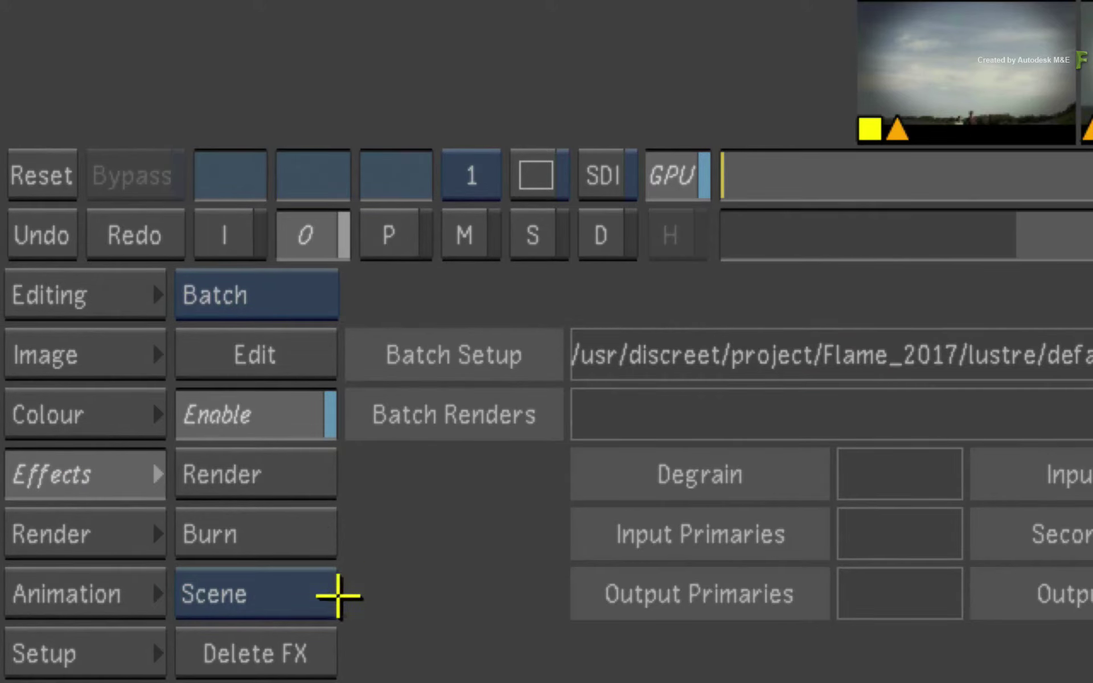
click(320, 598)
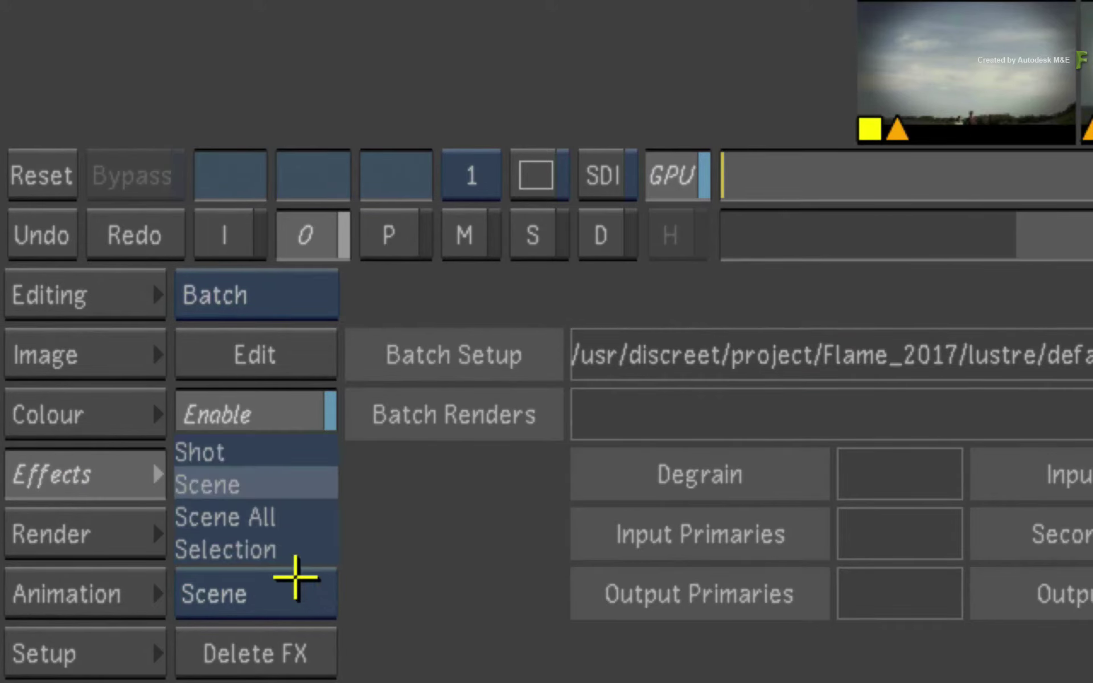
click(287, 454)
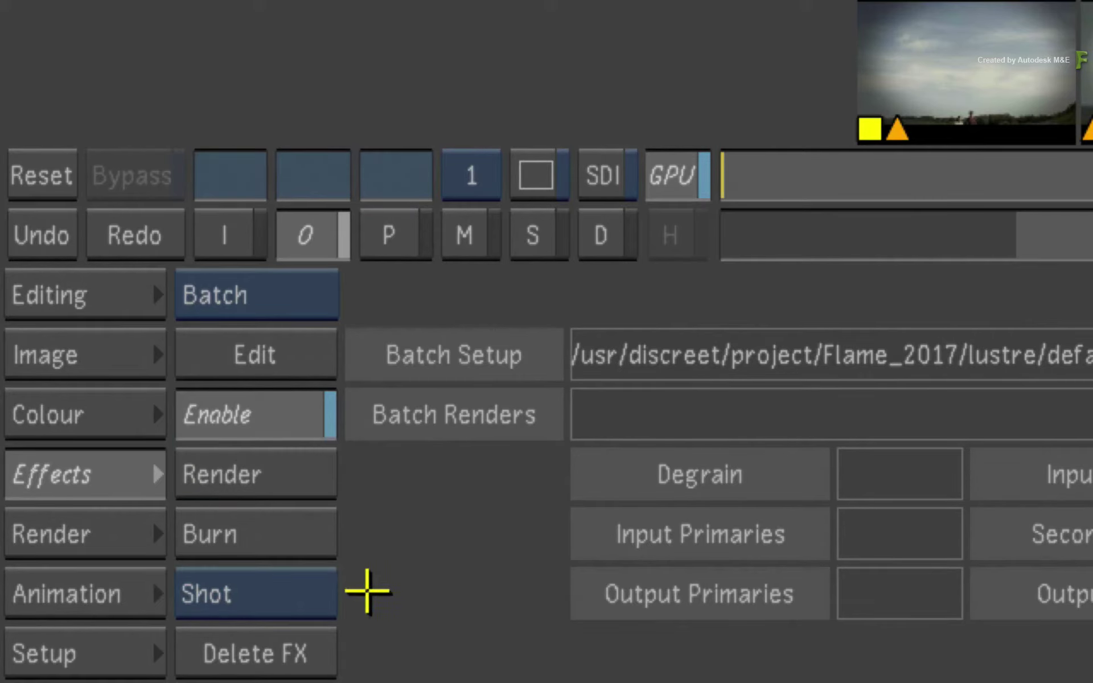
Switch the effects scope through Scene and Scene All to Selection
click(297, 592)
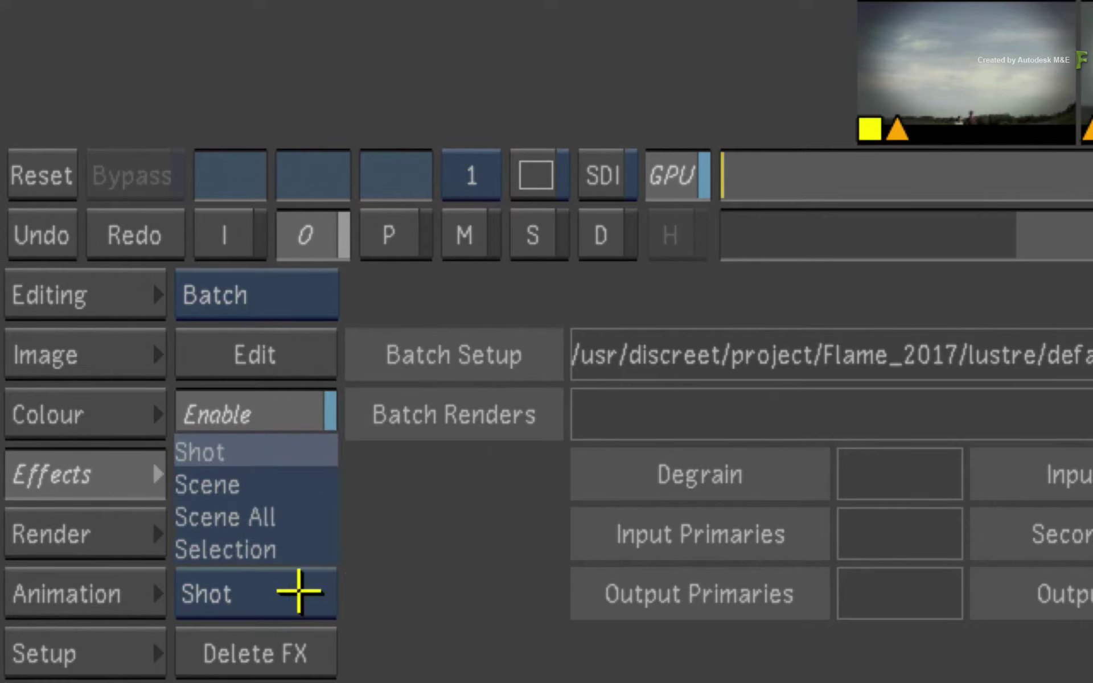
click(277, 489)
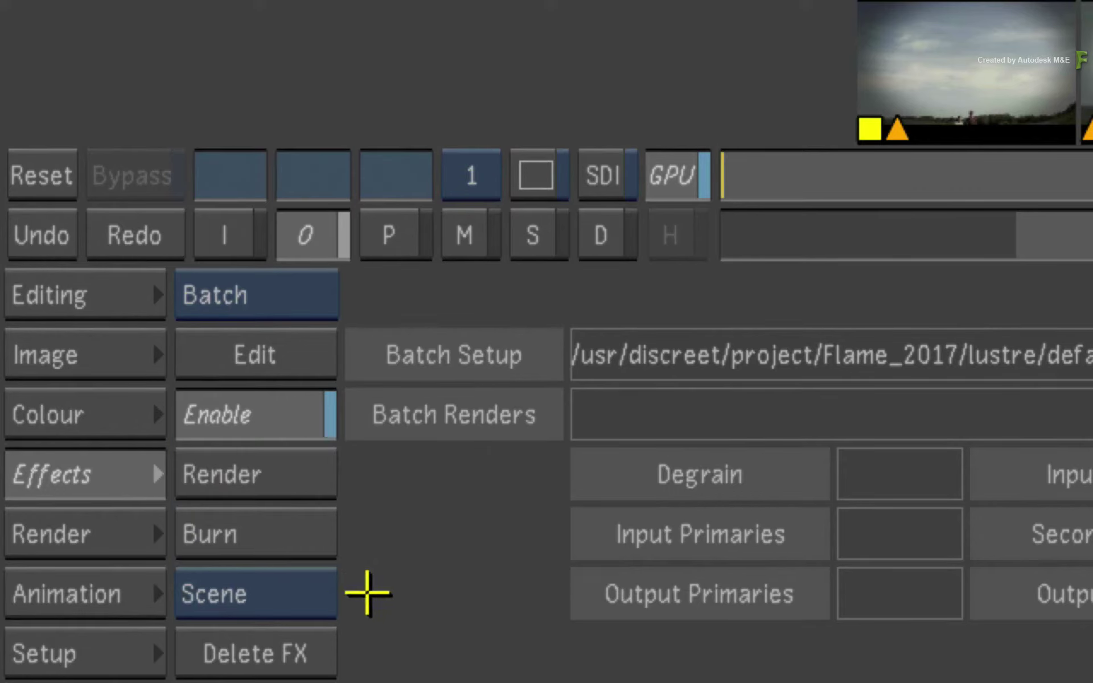
click(281, 606)
click(305, 516)
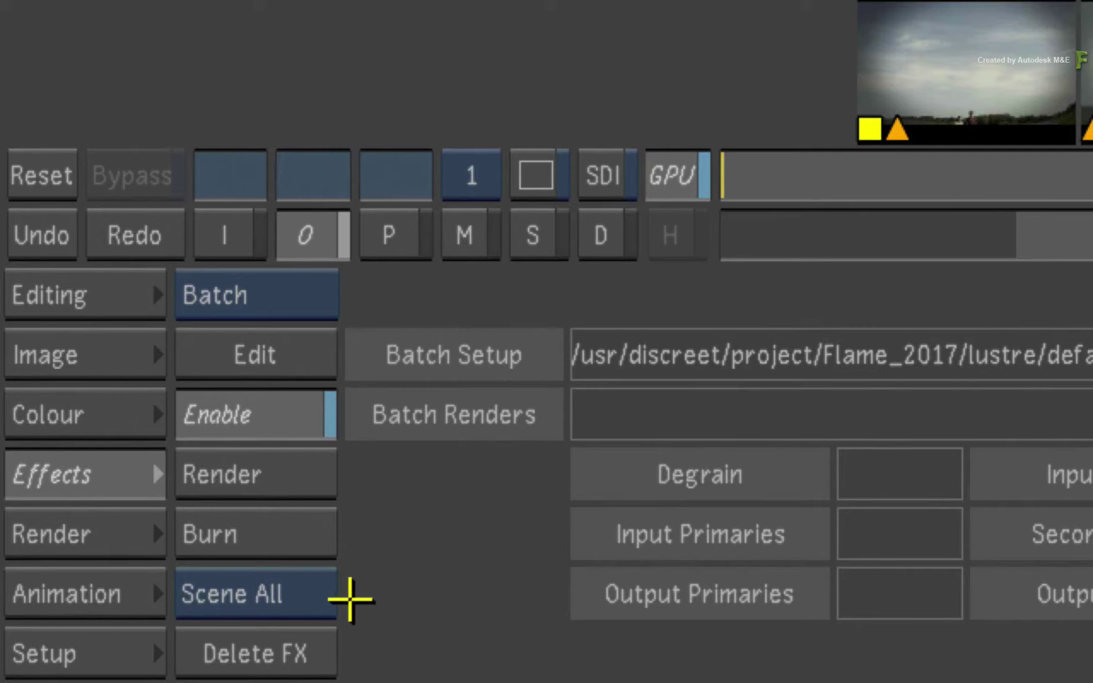
click(317, 595)
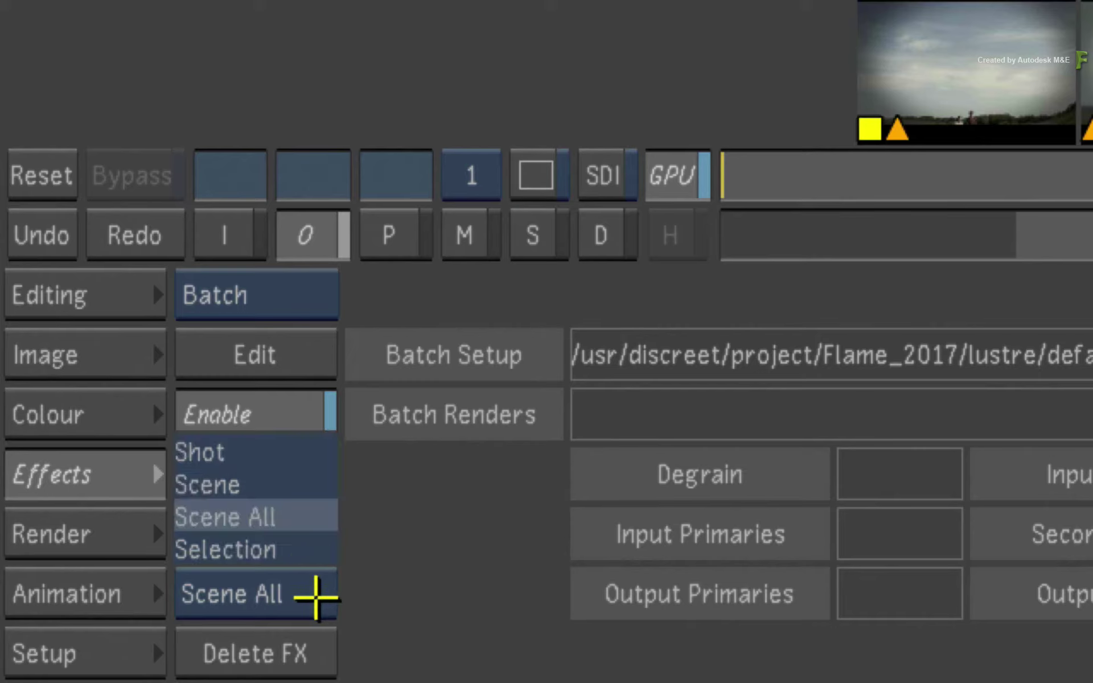
click(292, 550)
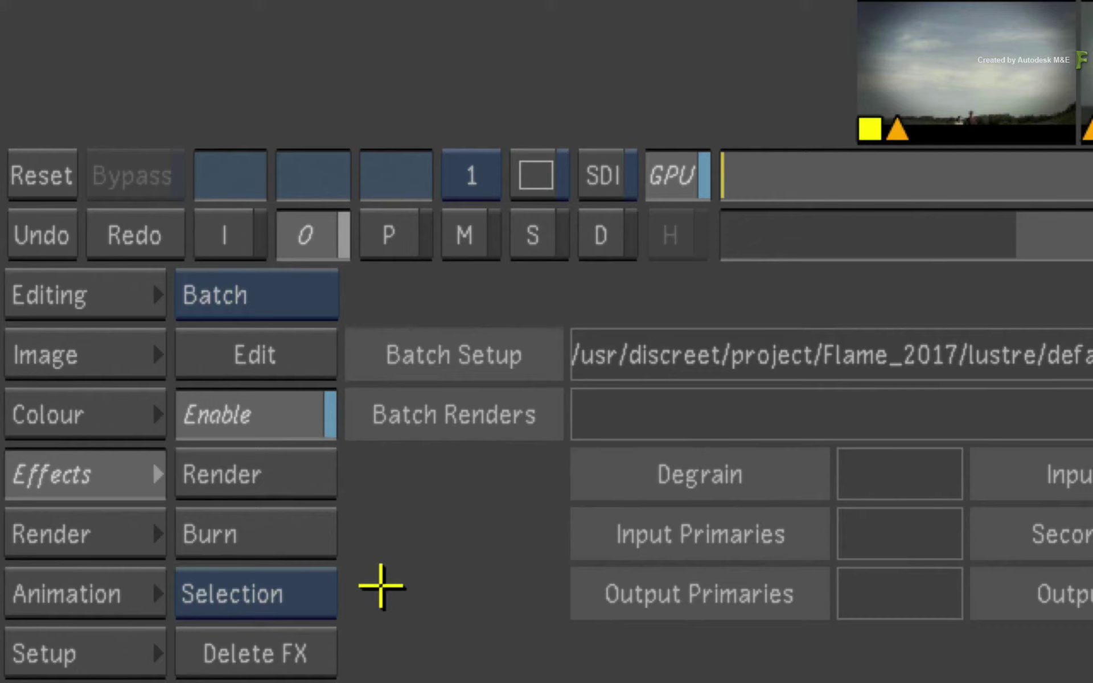
Set the effects scope to Scene and render the Batch effects
click(308, 604)
click(290, 493)
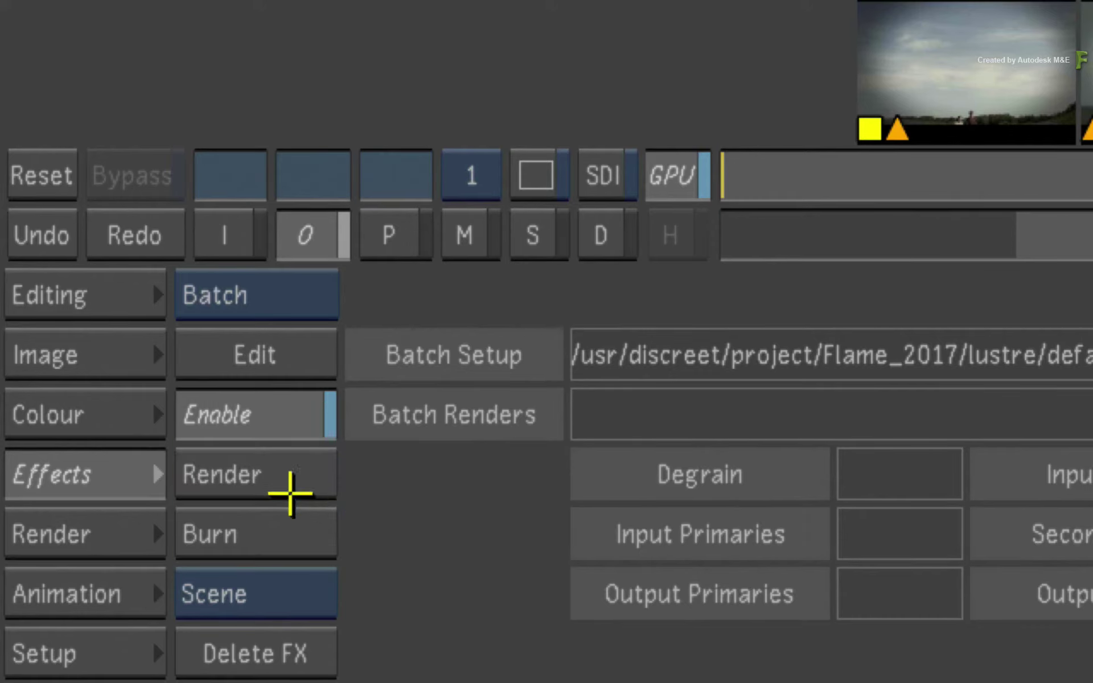
click(303, 473)
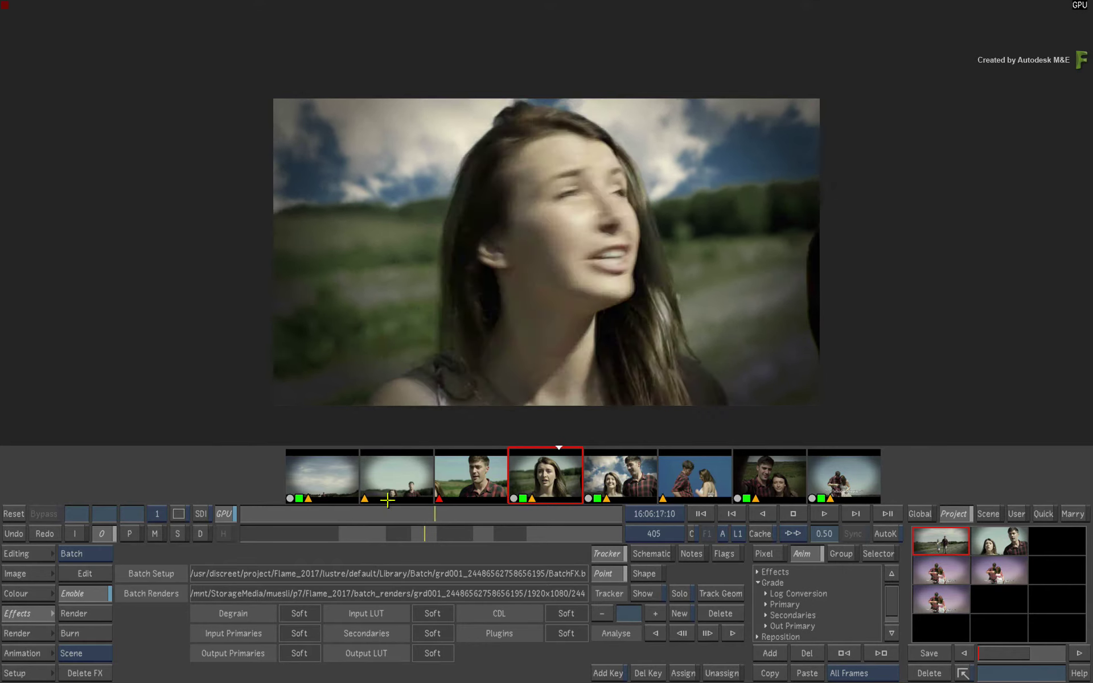
Edit the Batch setup of the woman's close-up shot in Flame, replacing the existing item, and run Update Lustre
drag(275, 534, 425, 525)
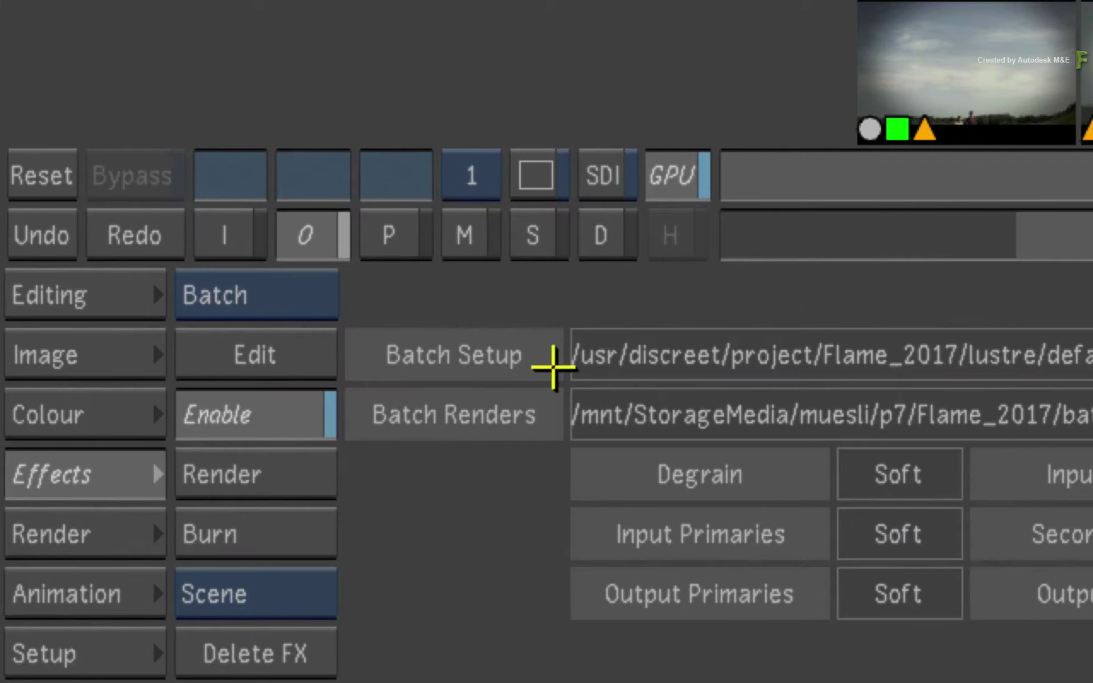
click(312, 346)
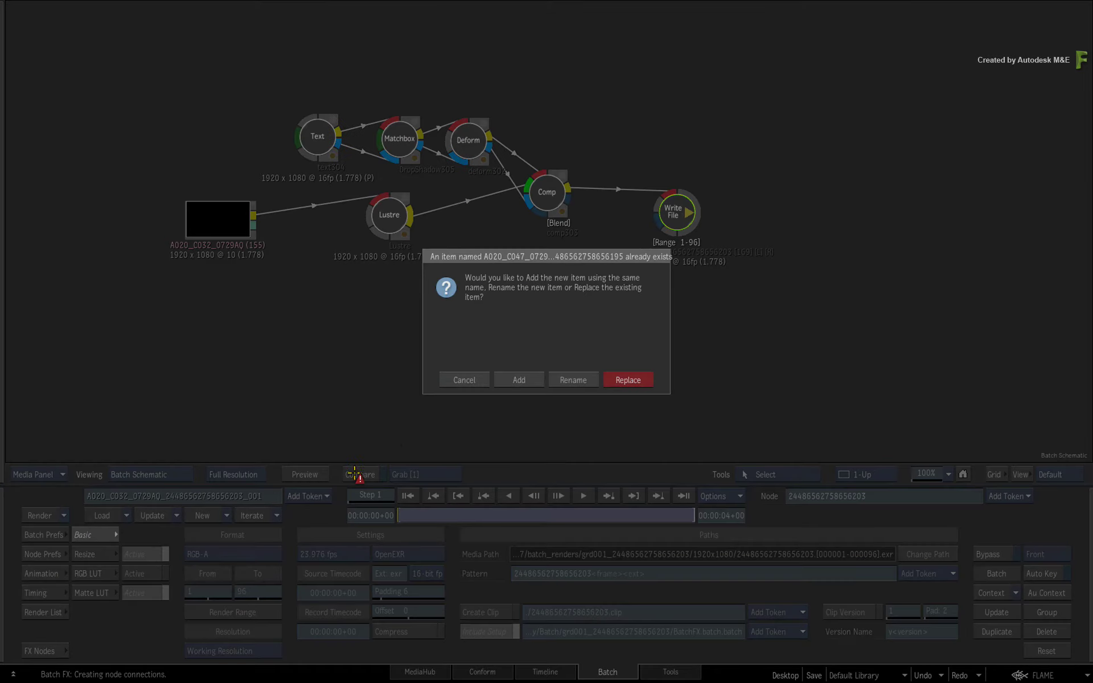
click(641, 378)
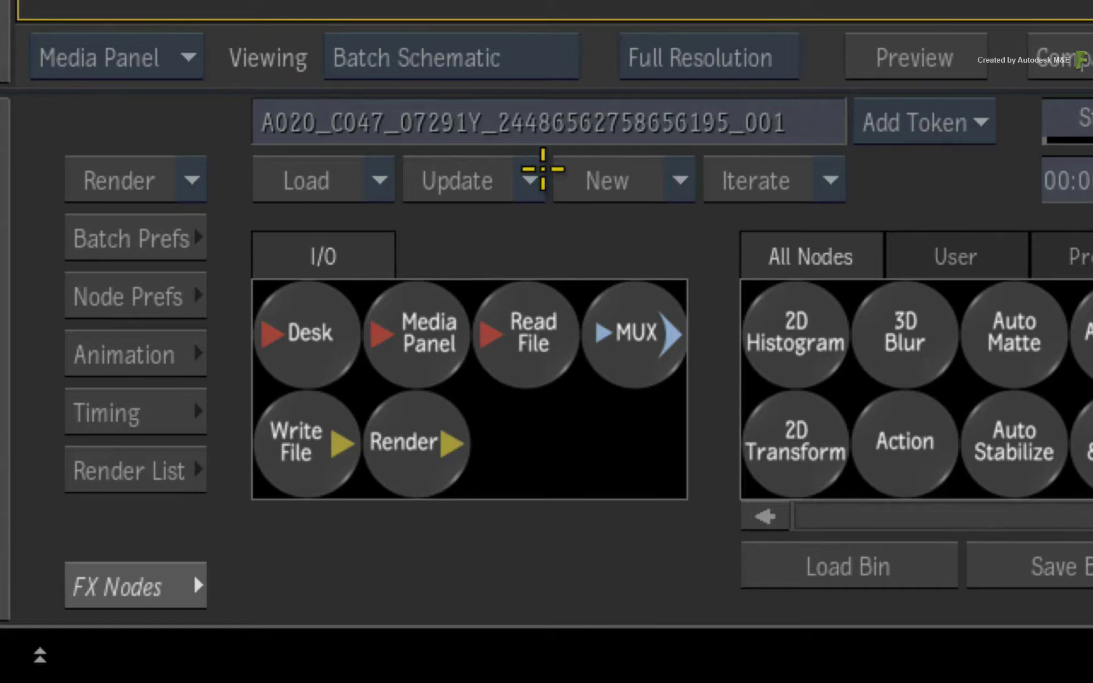
click(528, 176)
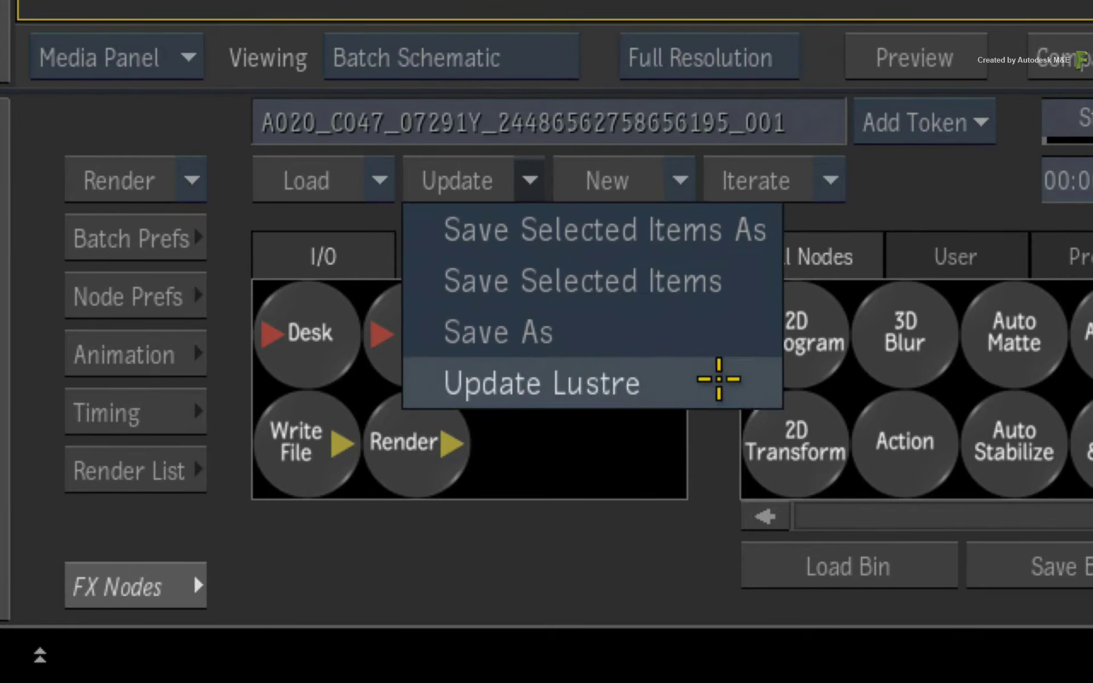
click(720, 378)
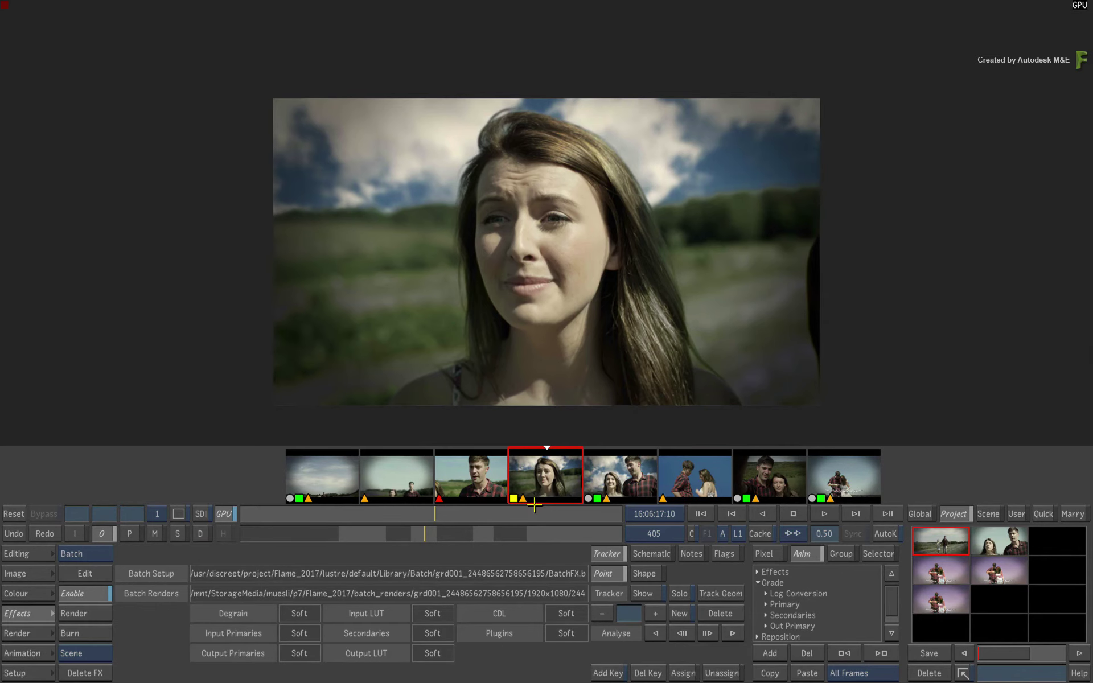
Visit several shots in the storyboard to review their Batch results and flags, ending on the couple's shot
click(609, 475)
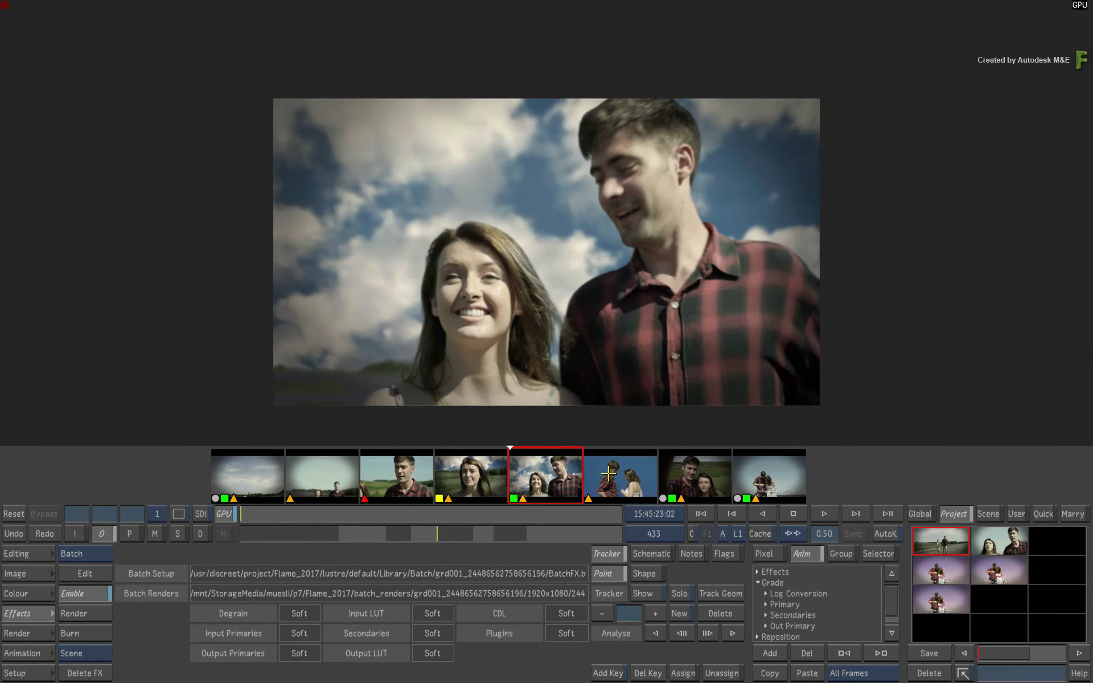
click(485, 472)
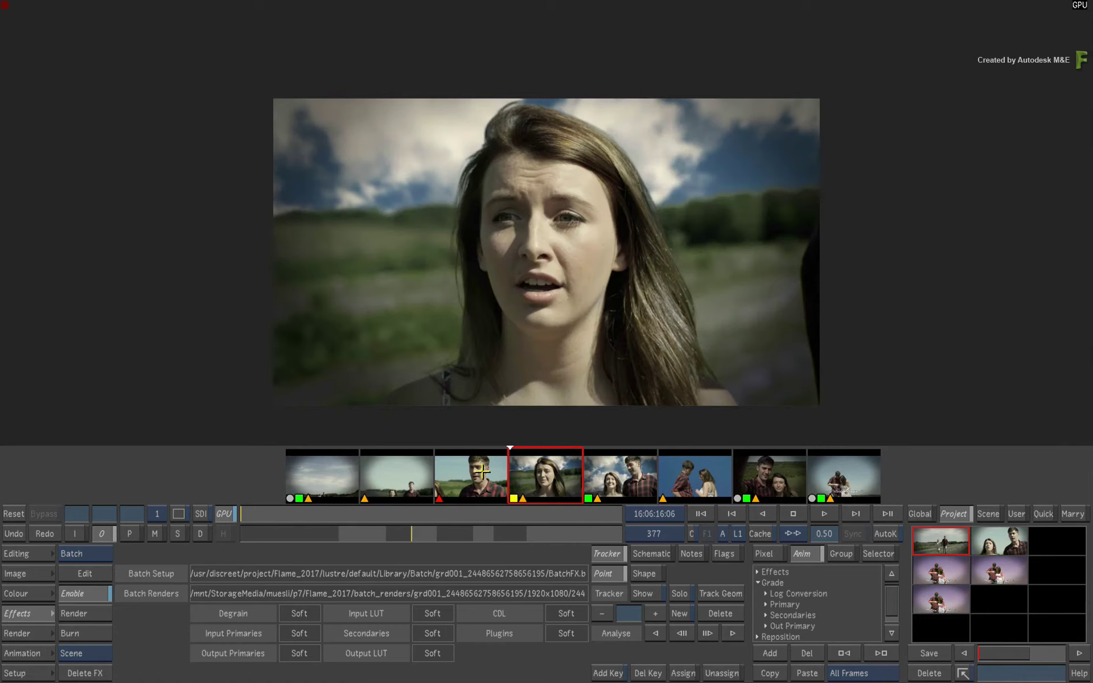
click(313, 486)
click(830, 474)
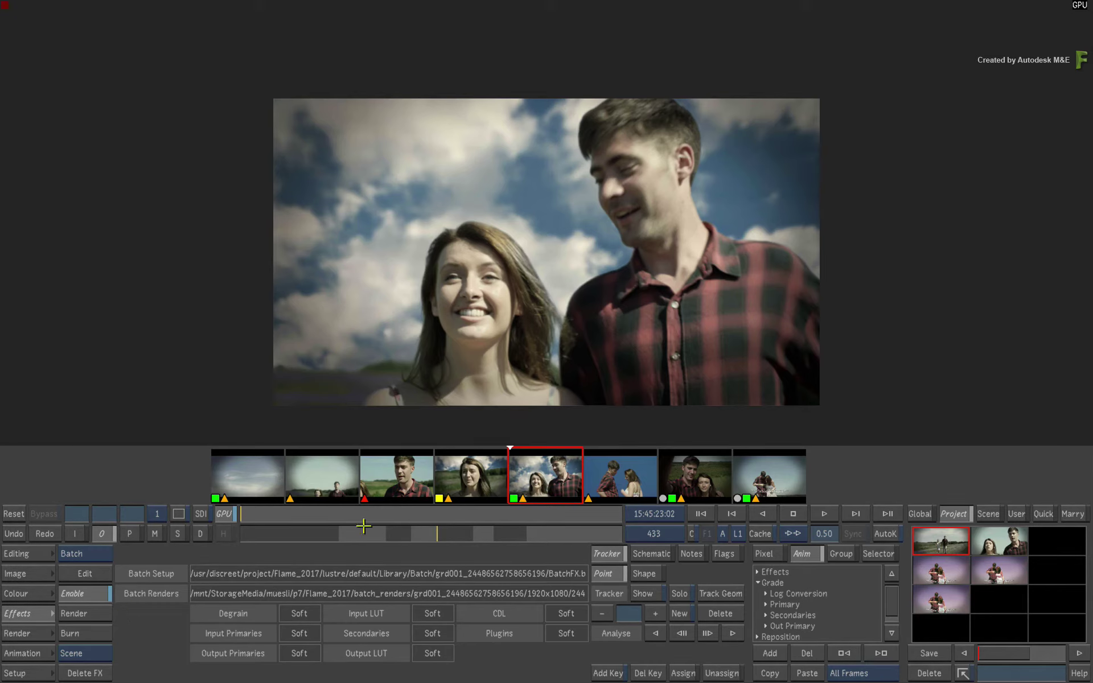
drag(328, 514, 232, 521)
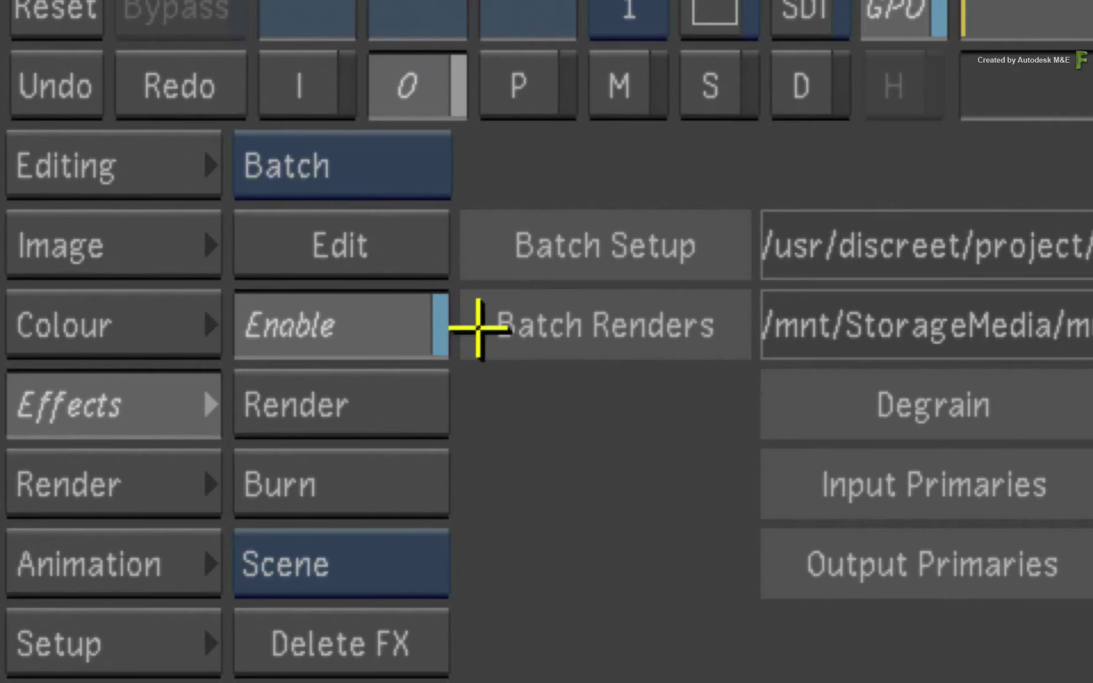
Open the local render settings and toggle the Heads & Tails render option off and back on
click(161, 488)
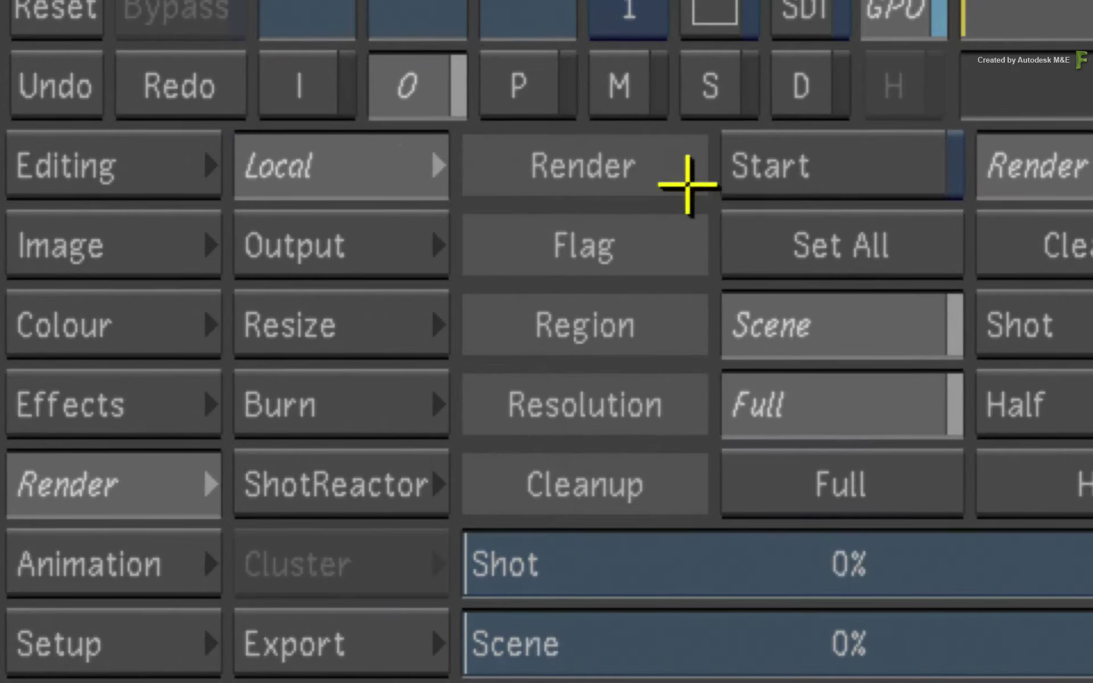
click(688, 183)
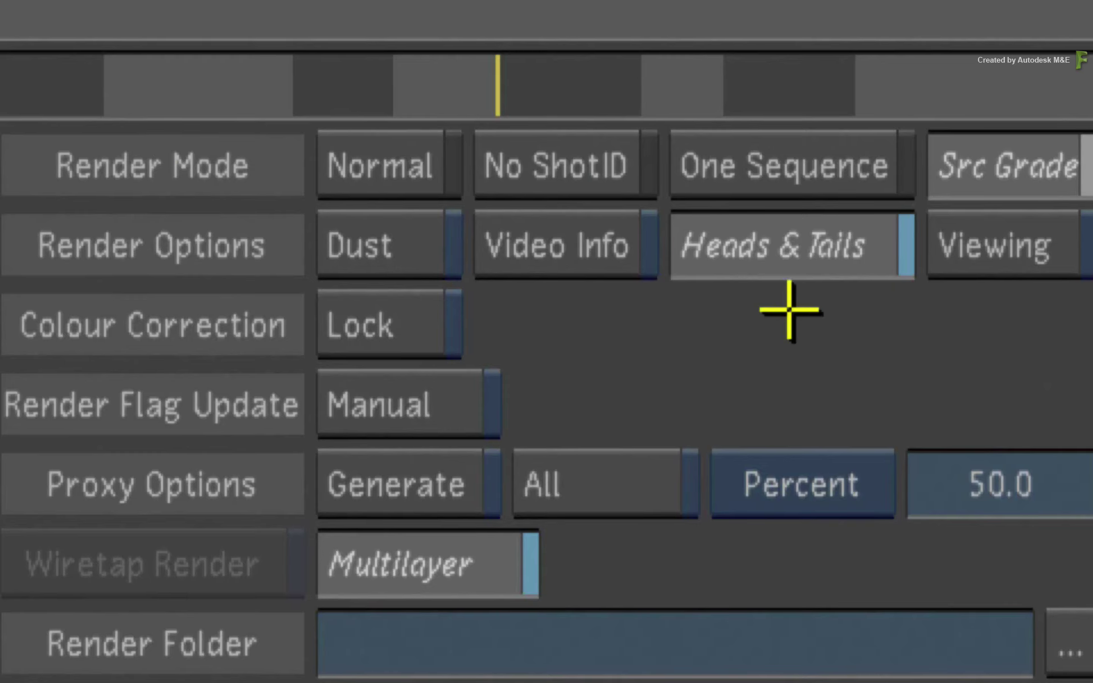
click(791, 261)
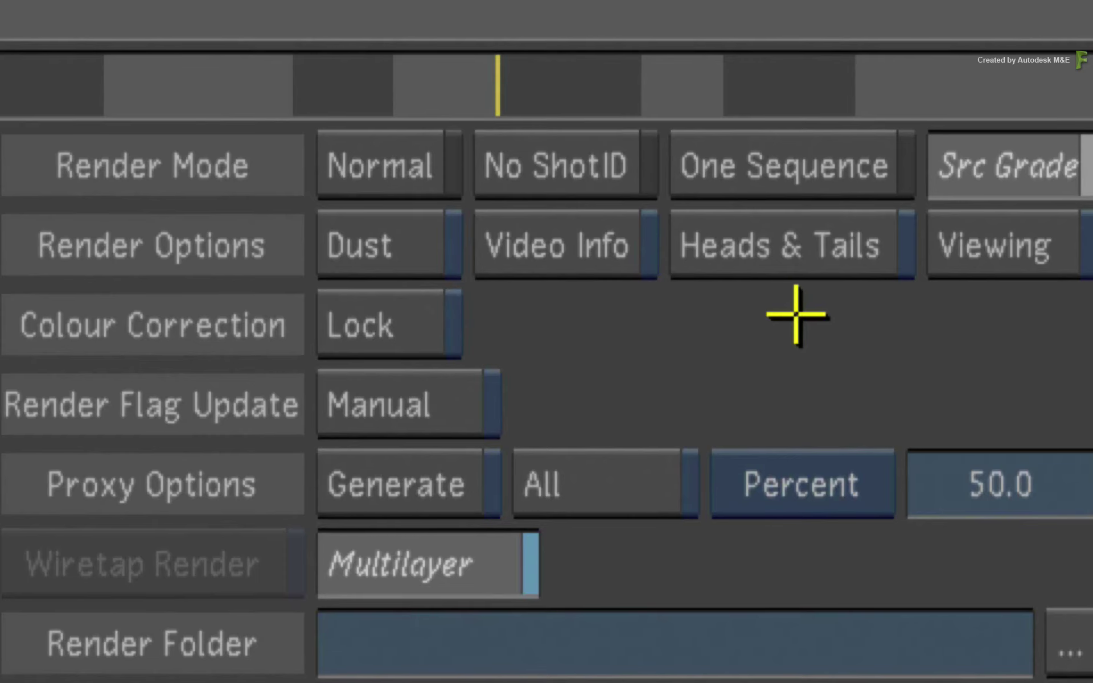
click(796, 250)
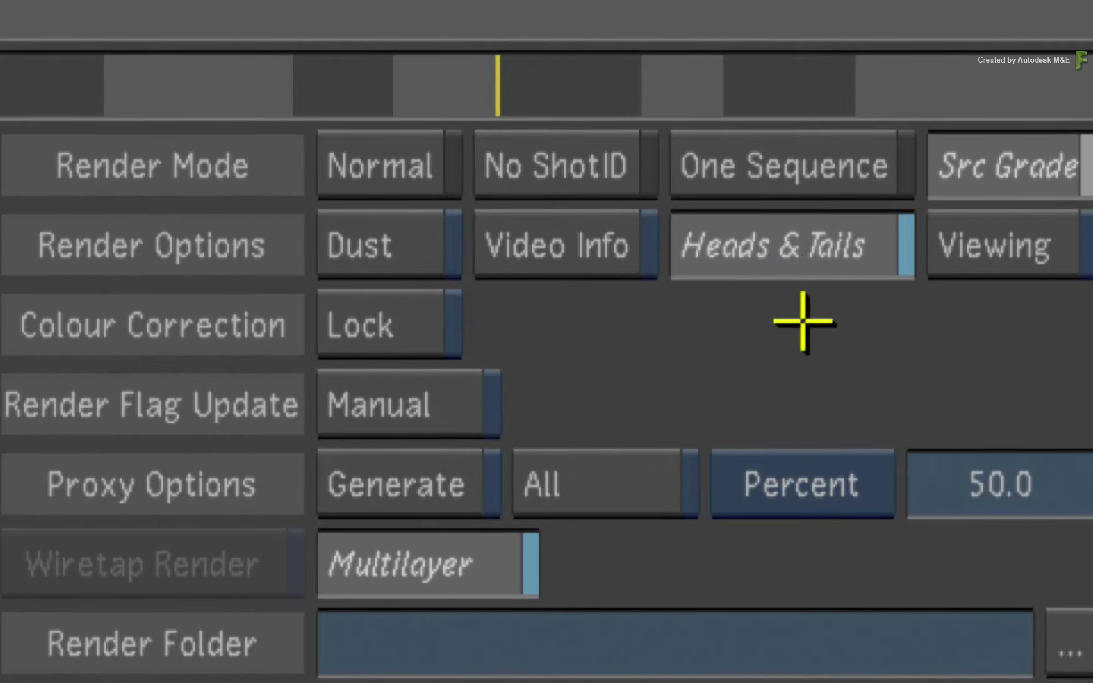
click(801, 267)
click(811, 262)
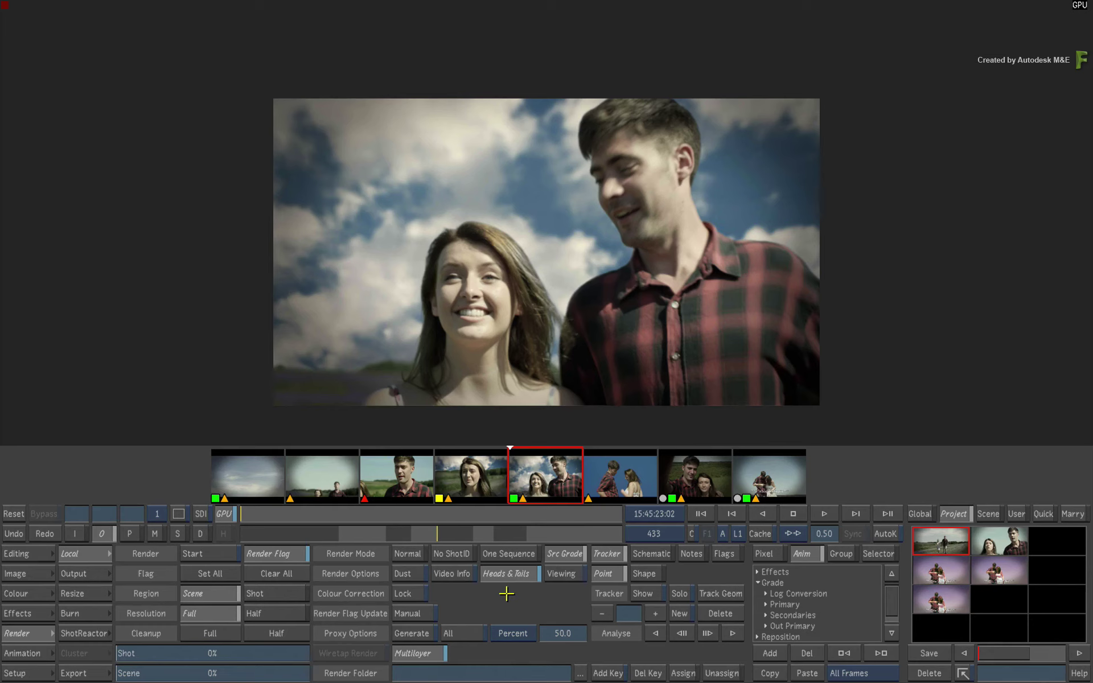
Return to colour grading and scrub through the cut to the end of the last shot
click(41, 594)
drag(244, 530, 621, 515)
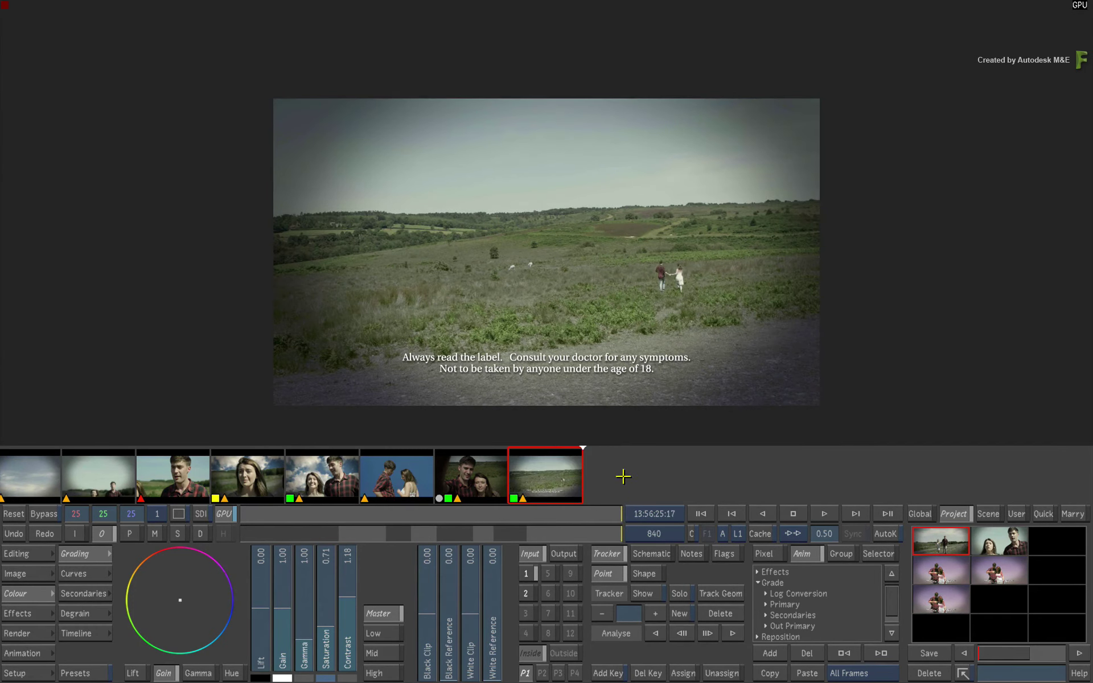